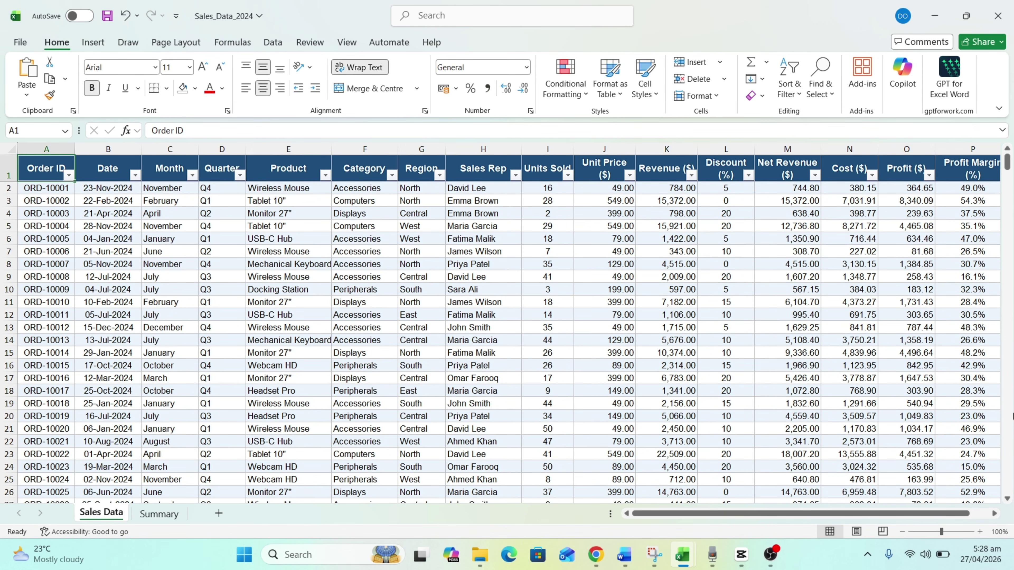
{"action": "key", "text": "ctrl+t"}
{"action": "key", "text": "ctrl+shift+End"}
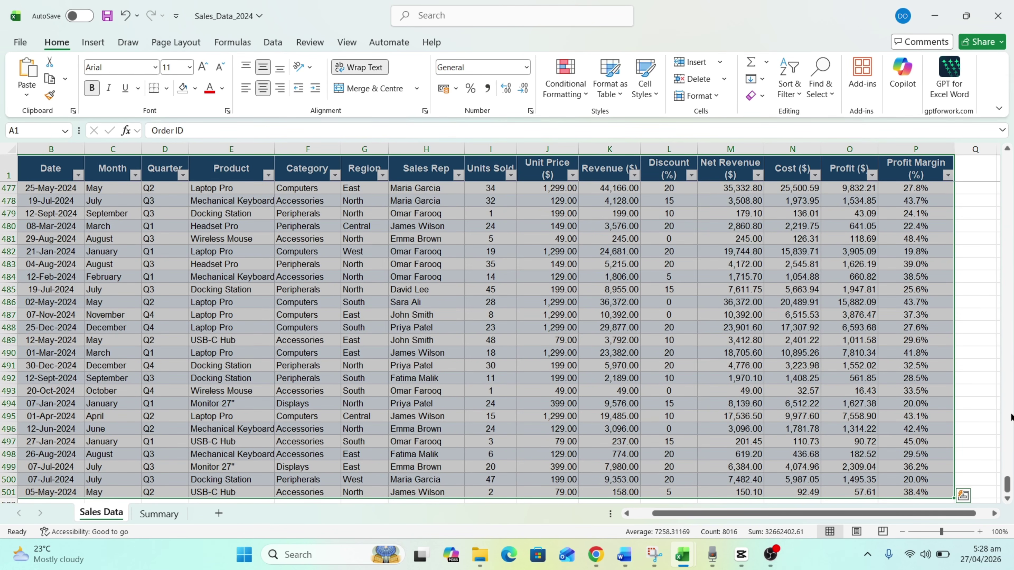
{"action": "key", "text": "ctrl+t"}
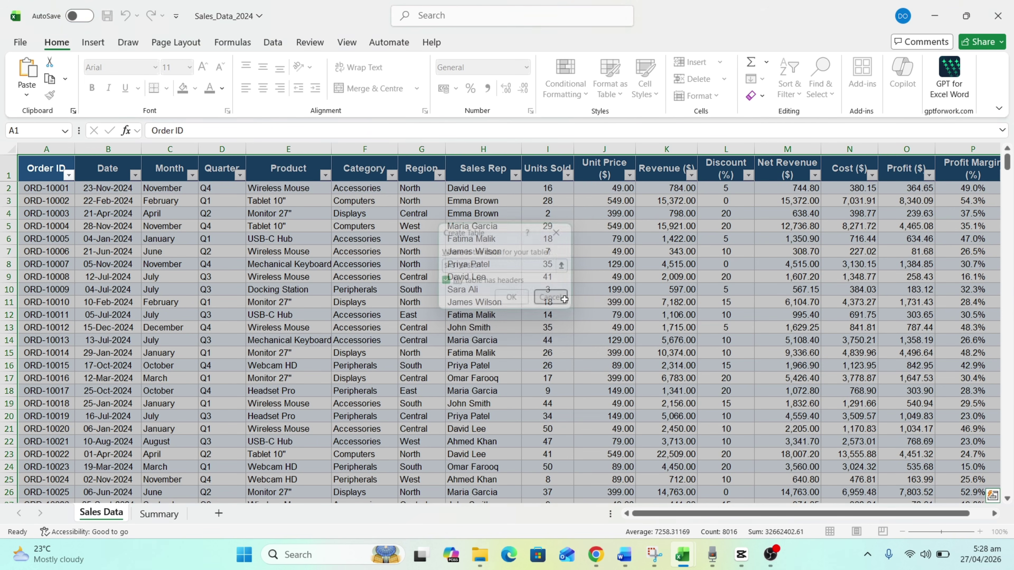
{"action": "key", "text": "Return"}
{"action": "left_click", "coordinate": [985, 314]}
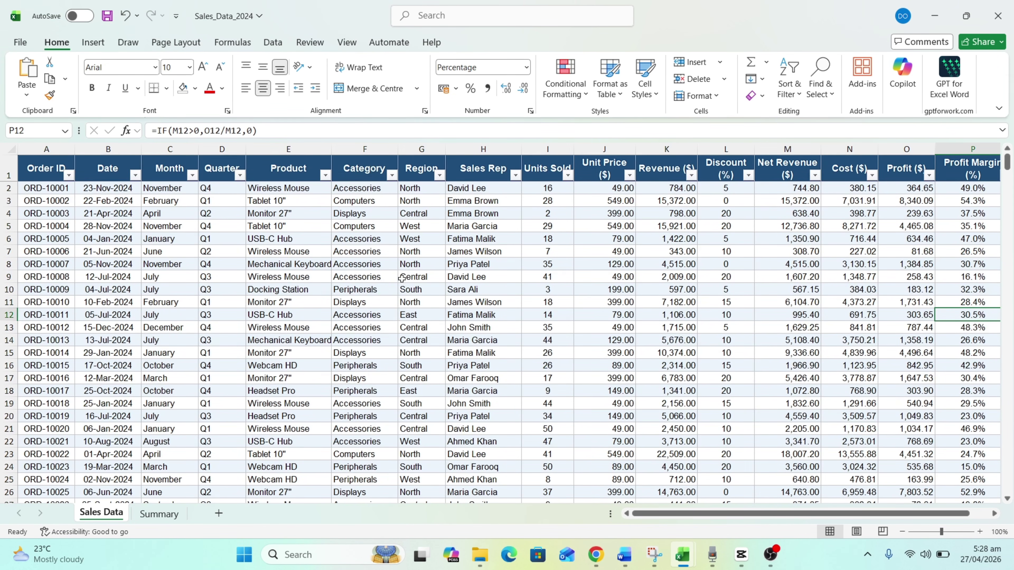
Ask Copilot "Show me total revenue by region as a bar chart." and open the Summary sheet holding the chart
{"action": "left_click", "coordinate": [903, 75]}
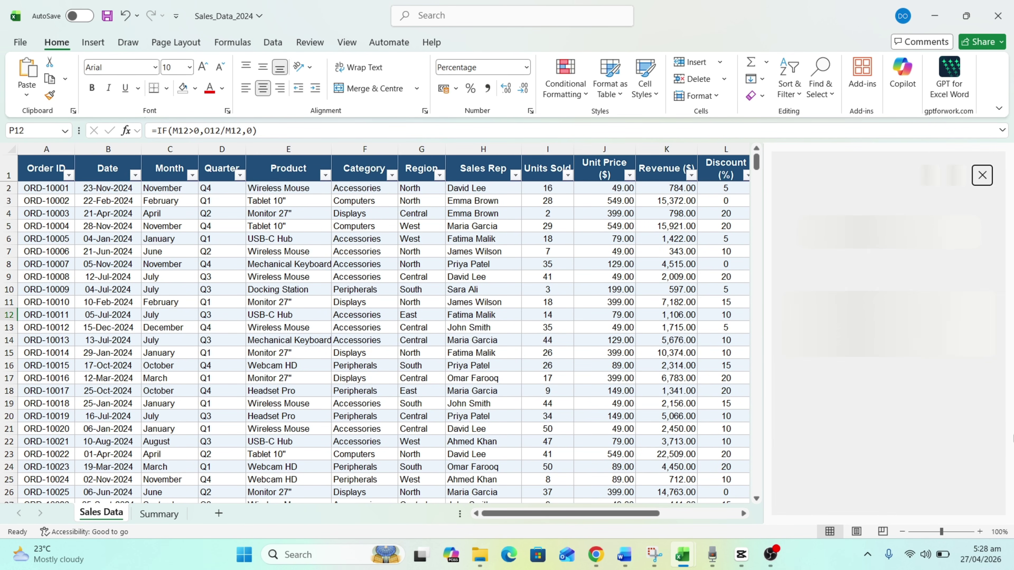
{"action": "type", "text": "Show me total revenue by region as a bar chart."}
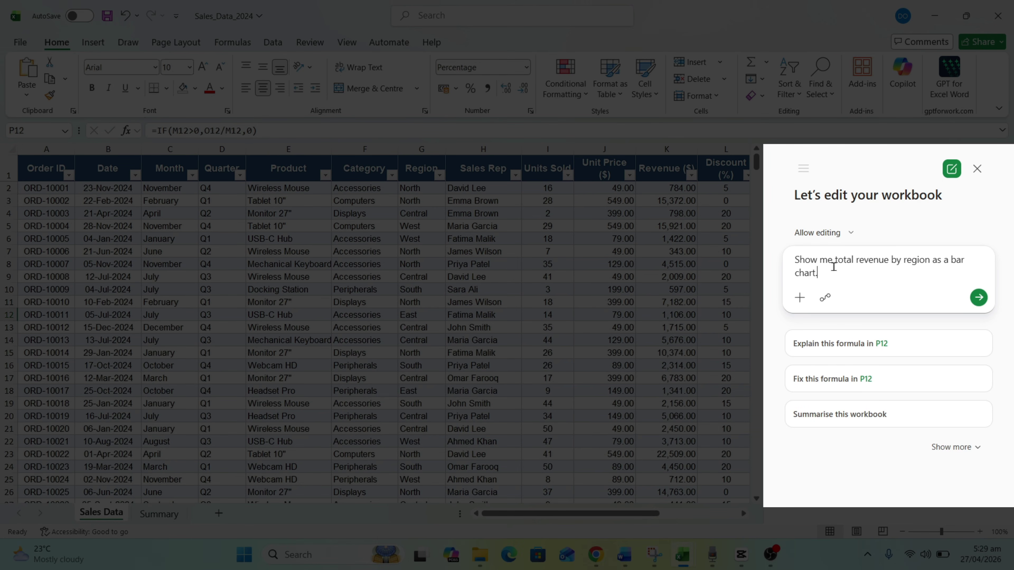
{"action": "key", "text": "Return"}
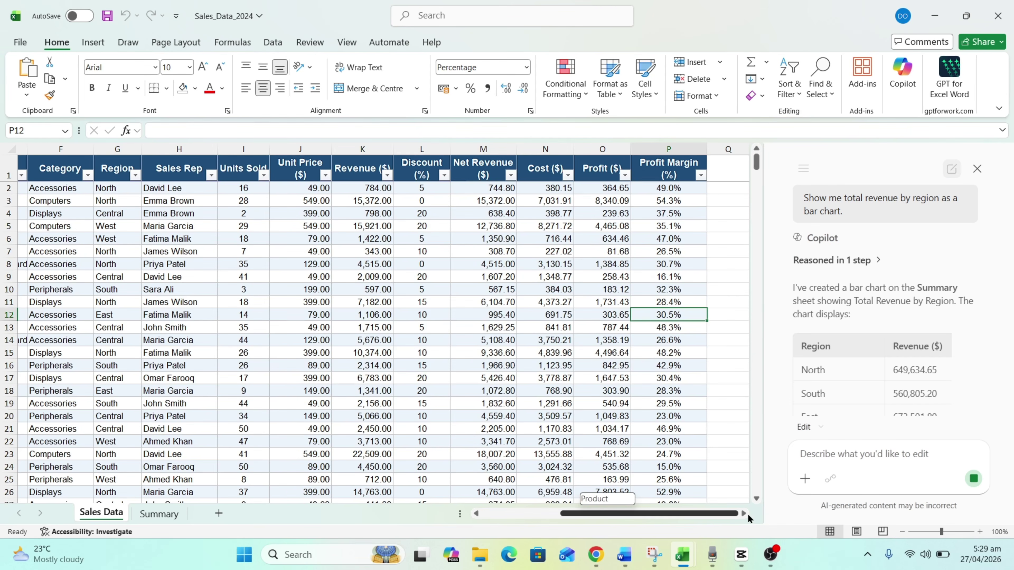
{"action": "left_click_drag", "start_coordinate": [635, 511], "coordinate": [553, 510]}
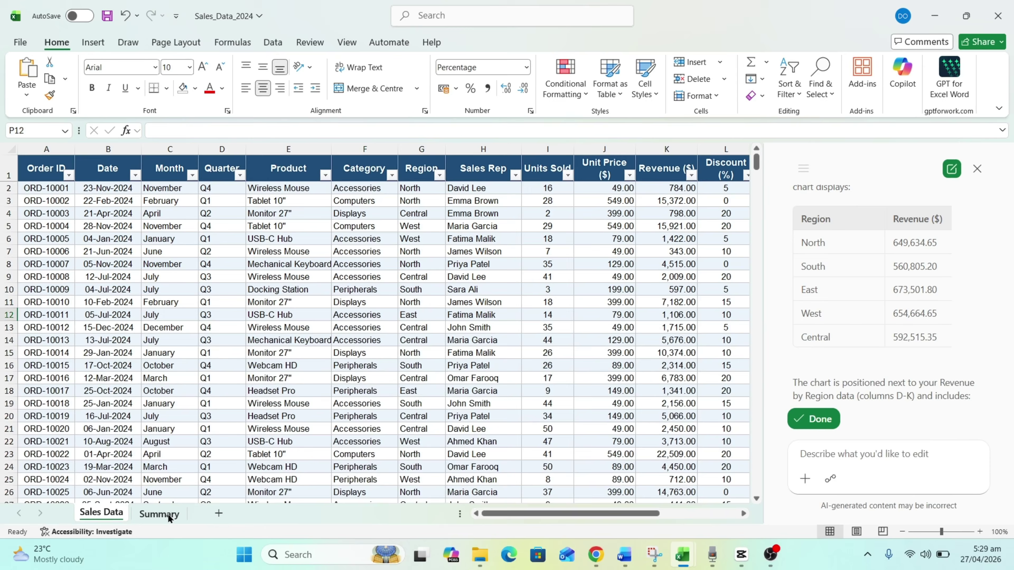
{"action": "left_click", "coordinate": [159, 514]}
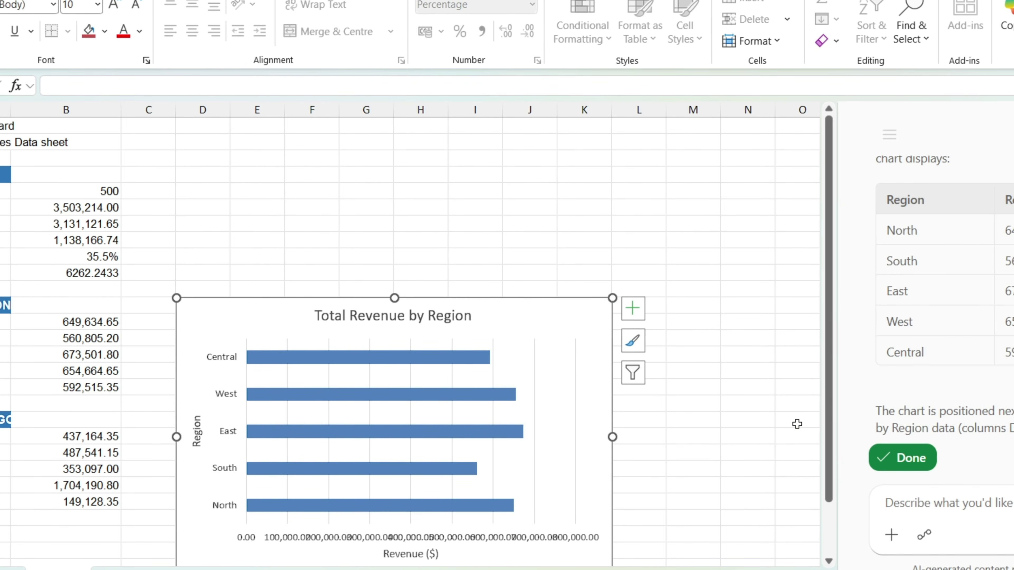
Ask Copilot to "Create a line chart showing monthly sales trends" and read through its reply
{"action": "left_click", "coordinate": [795, 423]}
{"action": "scroll", "coordinate": [778, 424], "scroll_direction": "down", "scroll_amount": 3}
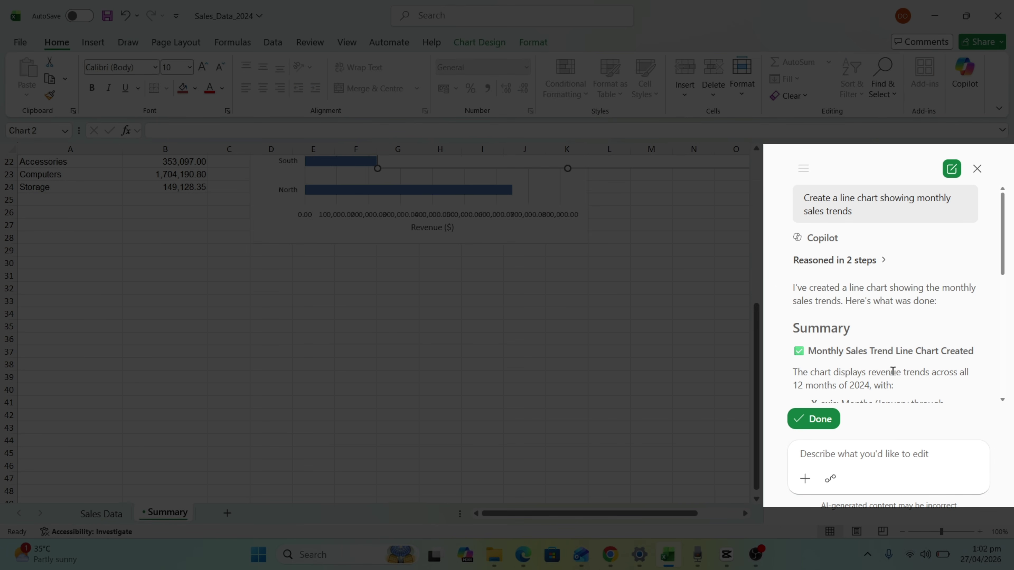
{"action": "scroll", "coordinate": [892, 371], "scroll_direction": "down", "scroll_amount": 10}
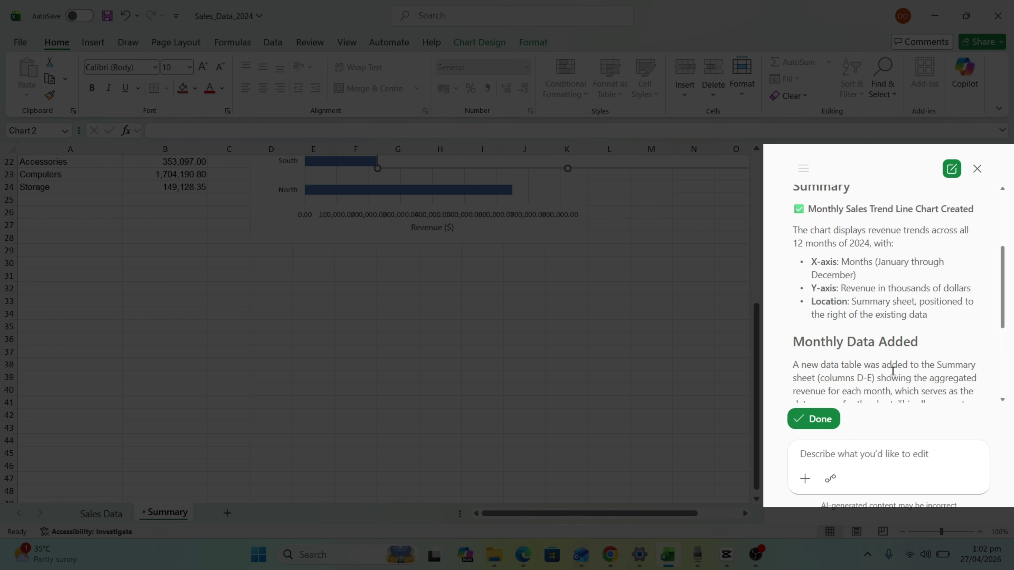
{"action": "scroll", "coordinate": [668, 399], "scroll_direction": "up", "scroll_amount": 7}
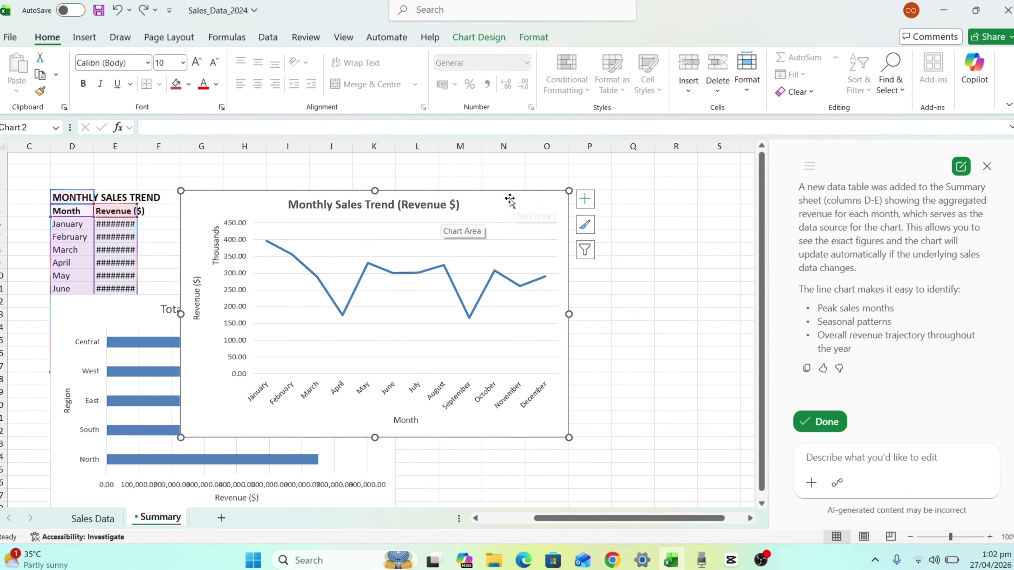
Move the Monthly Sales Trend line chart to the right of the Total Revenue by Region chart so they no longer overlap
{"action": "left_click_drag", "start_coordinate": [510, 200], "coordinate": [746, 296]}
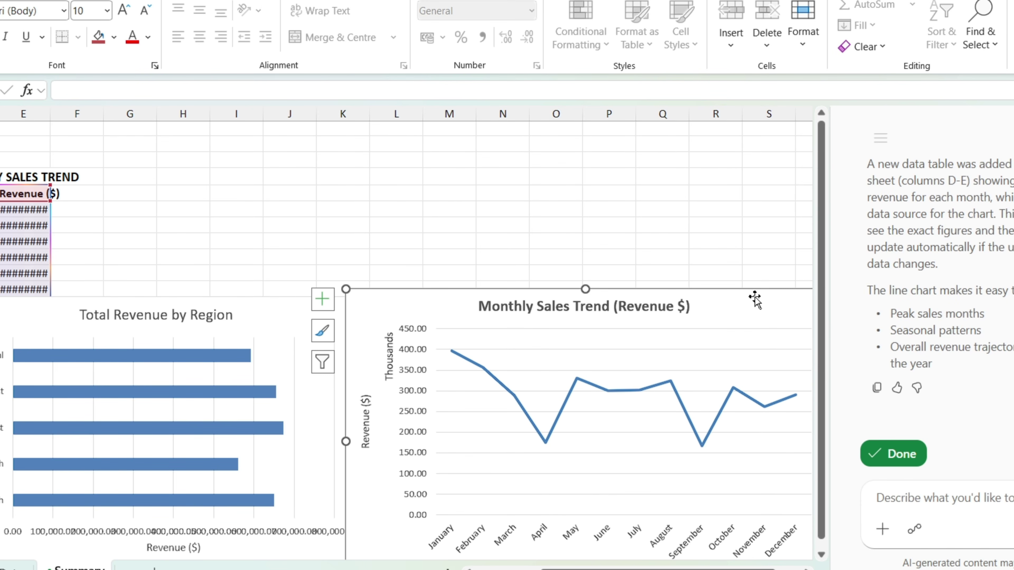
{"action": "scroll", "coordinate": [664, 200], "scroll_direction": "down", "scroll_amount": 3}
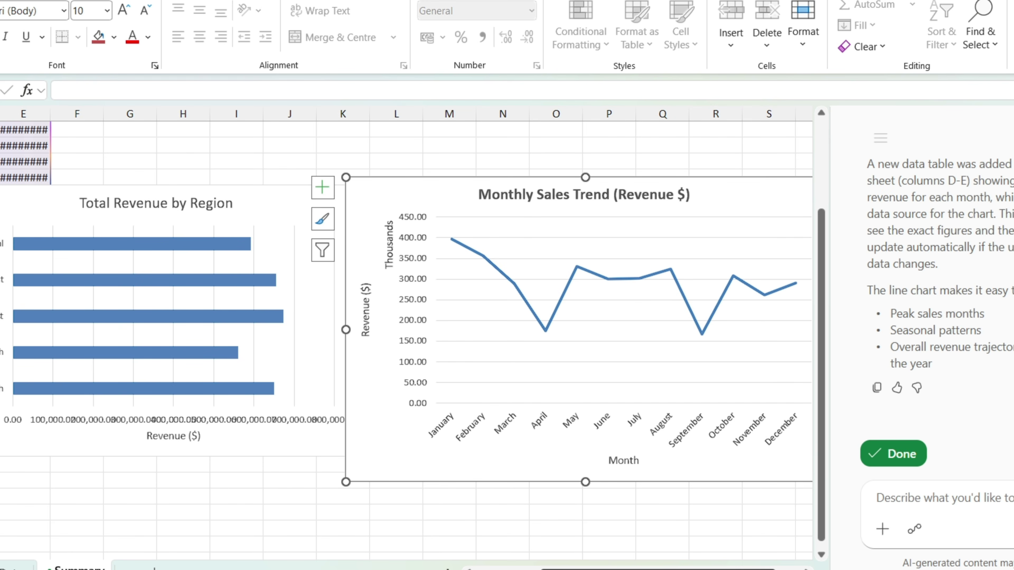
{"action": "left_click_drag", "start_coordinate": [591, 513], "coordinate": [618, 514]}
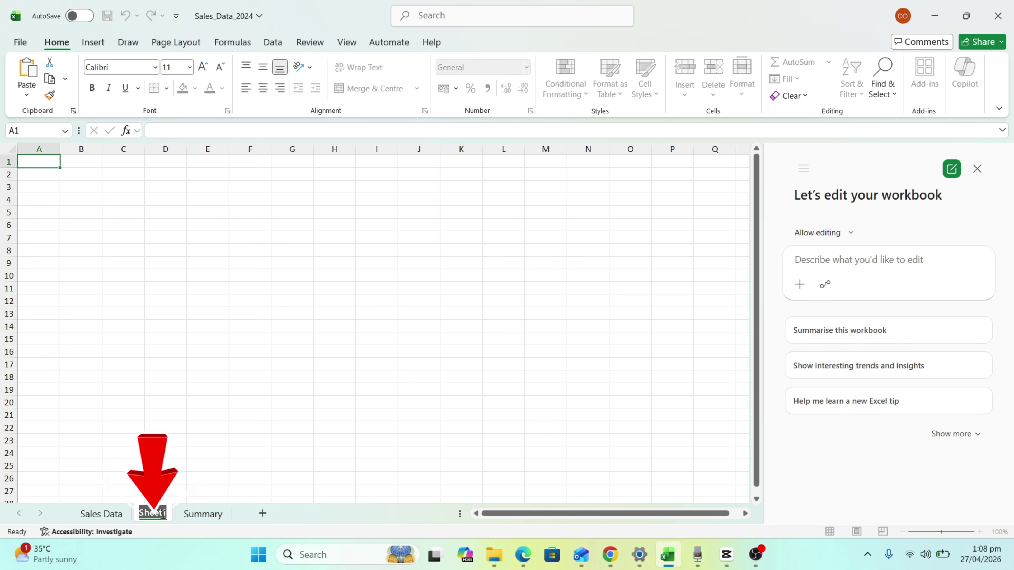
Name the new blank sheet Dashboard
{"action": "type", "text": "Dashboard"}
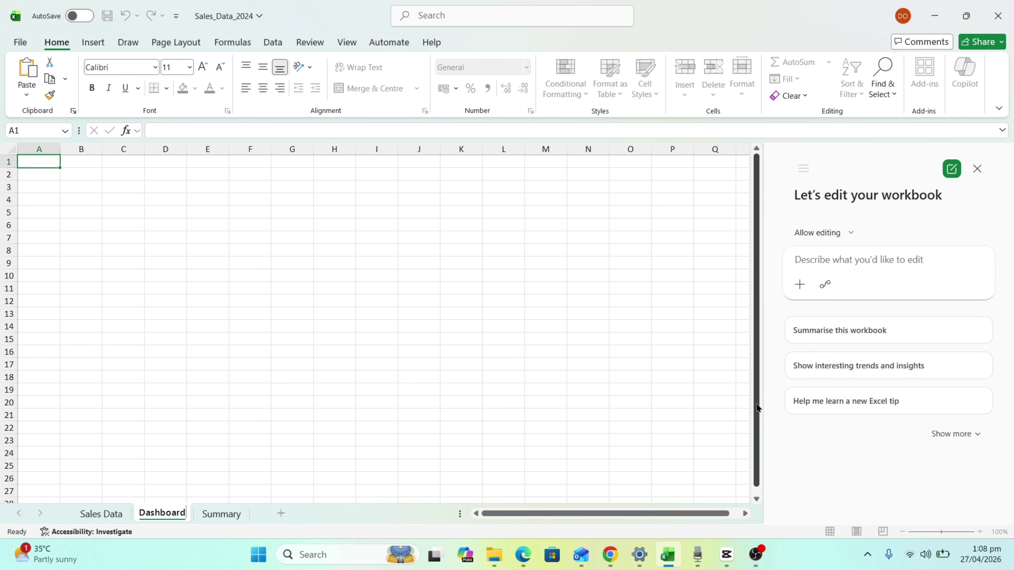
Prompt Copilot "Summarize this data with key metrics and charts for a sales dashboard also include slivers so users can filter around the dashboard", continuing without saving
{"action": "left_click", "coordinate": [838, 253]}
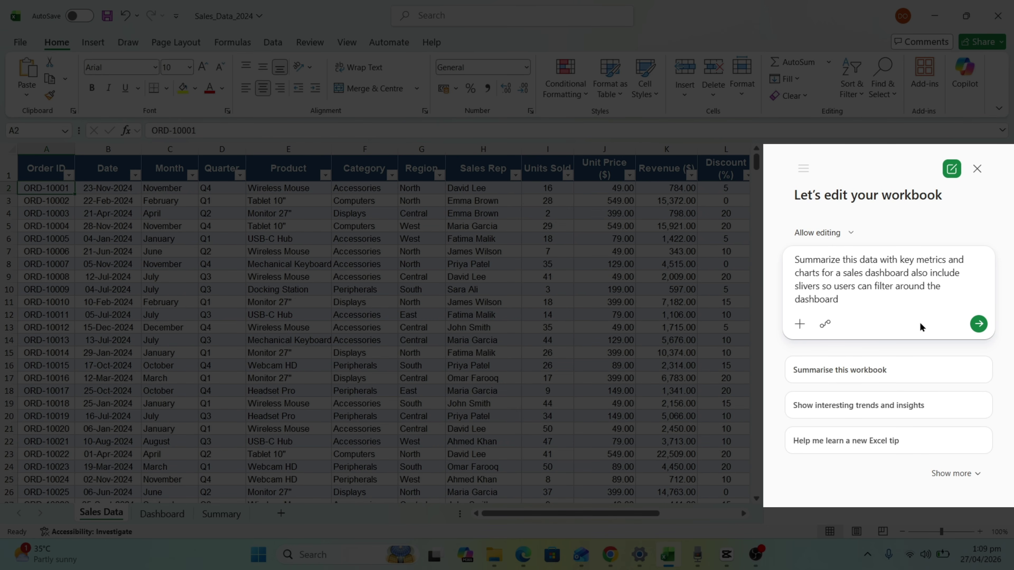
{"action": "left_click", "coordinate": [979, 324]}
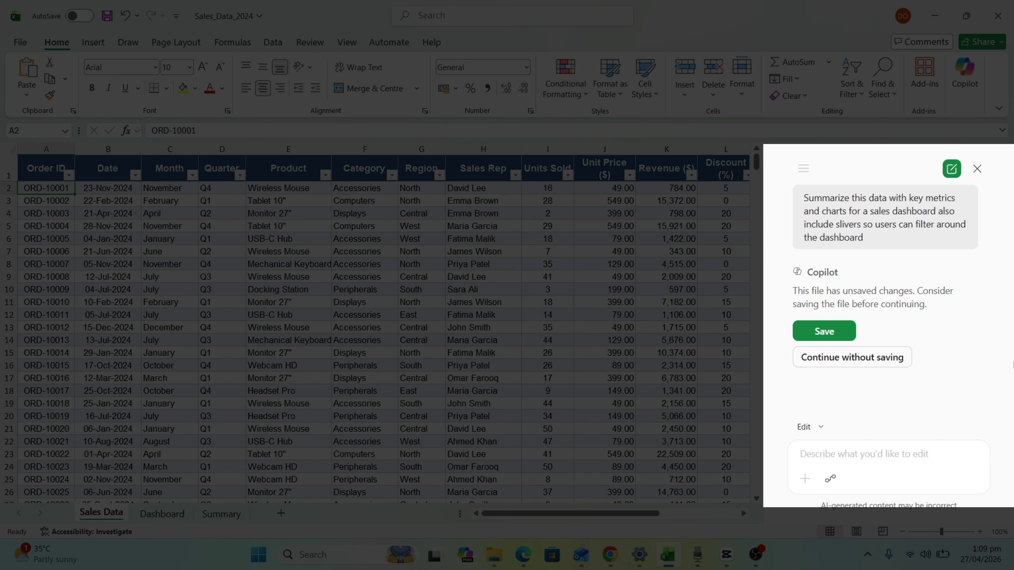
{"action": "left_click", "coordinate": [827, 357]}
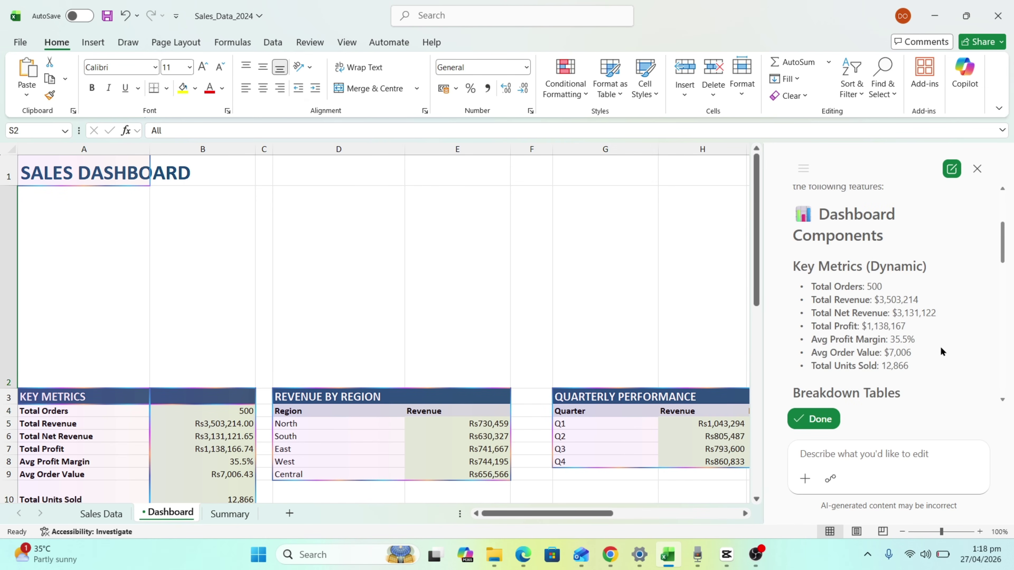
Read Copilot's reply, close its pane, and examine the Dashboard sheet's metric tables, charts and filter selections
{"action": "scroll", "coordinate": [941, 349], "scroll_direction": "down", "scroll_amount": 15}
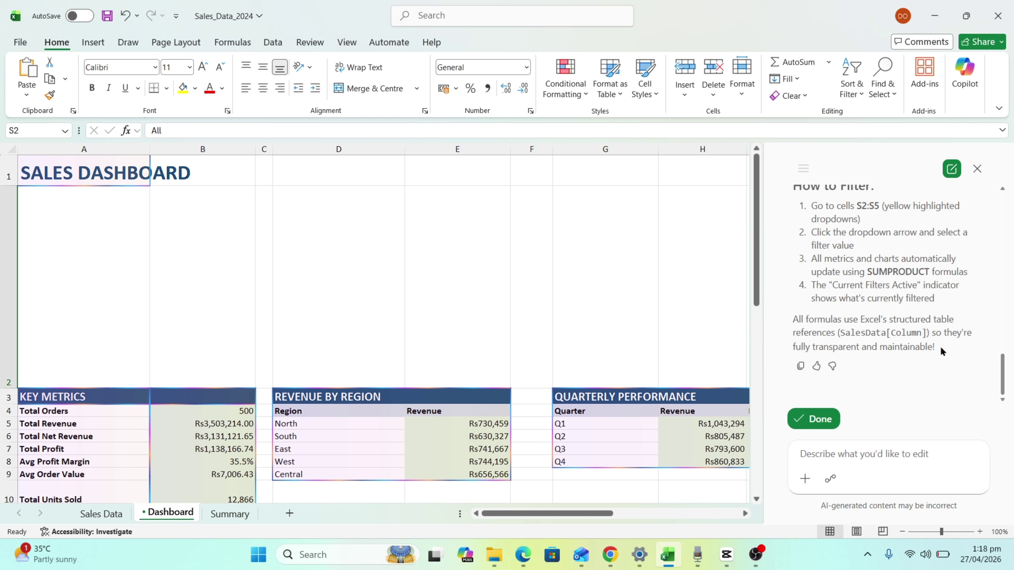
{"action": "left_click", "coordinate": [977, 169]}
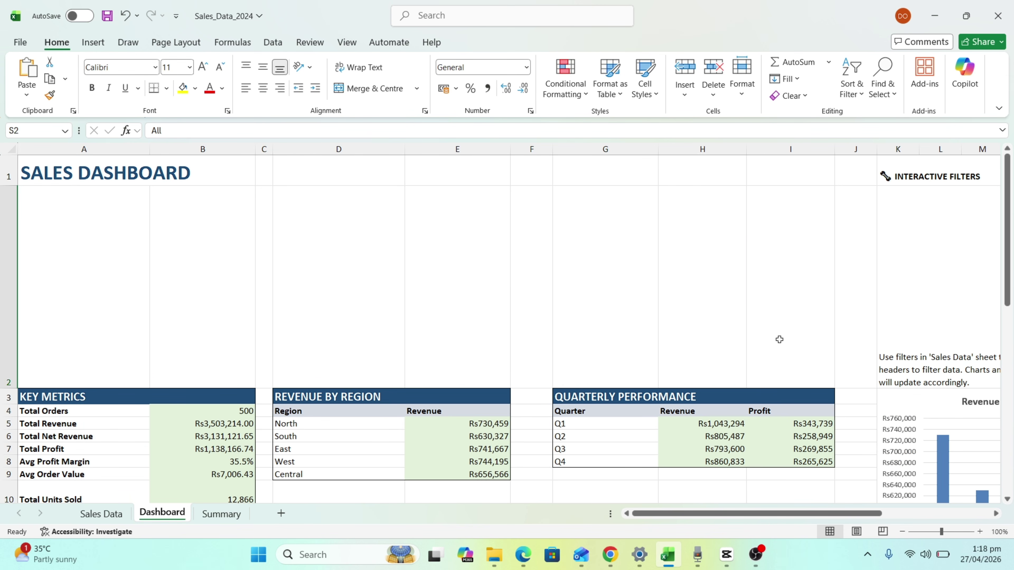
{"action": "scroll", "coordinate": [779, 339], "scroll_direction": "down", "scroll_amount": 8}
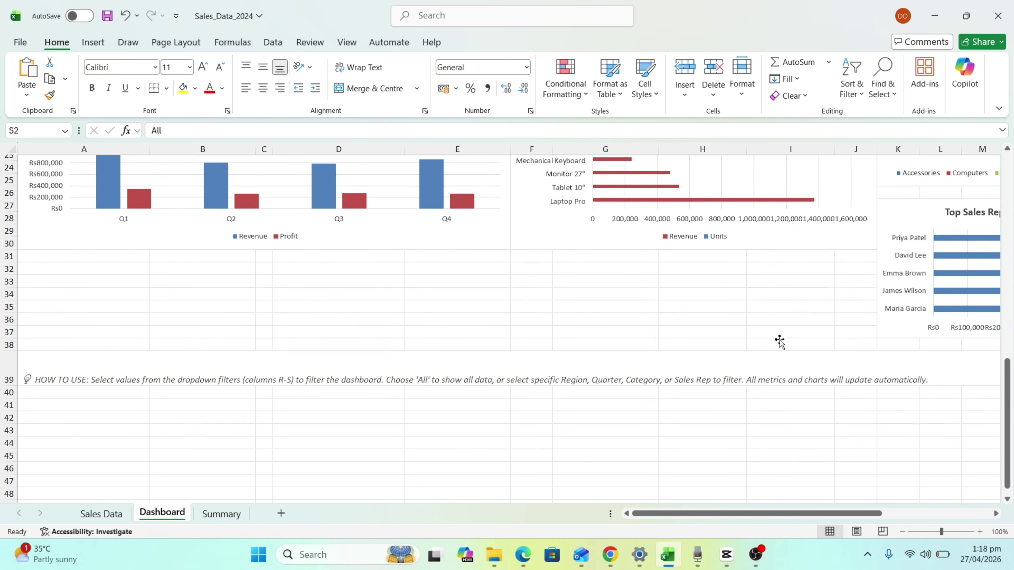
{"action": "scroll", "coordinate": [780, 342], "scroll_direction": "up", "scroll_amount": 7}
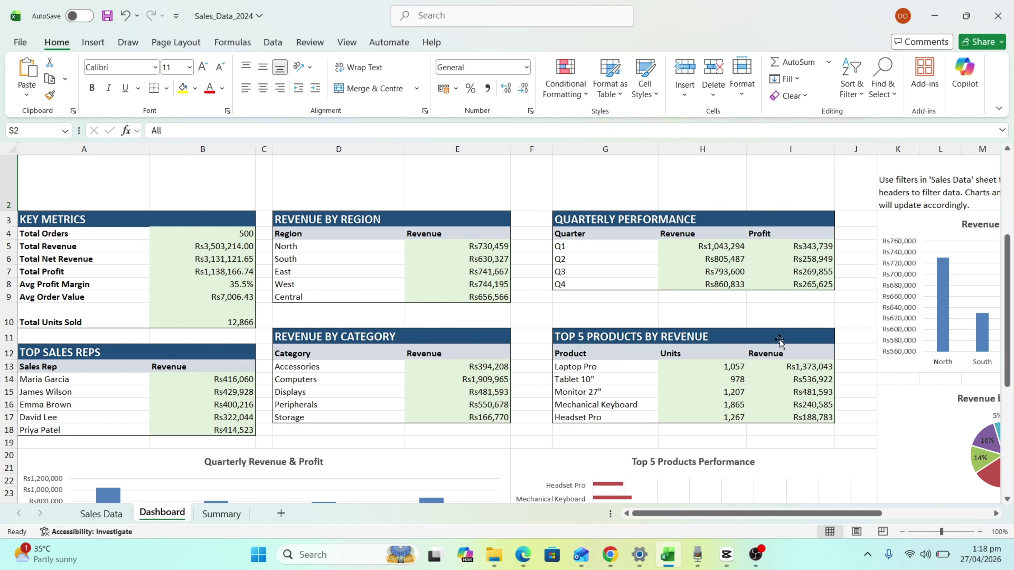
{"action": "left_click_drag", "start_coordinate": [681, 514], "coordinate": [792, 515]}
{"action": "scroll", "coordinate": [885, 455], "scroll_direction": "up", "scroll_amount": 3}
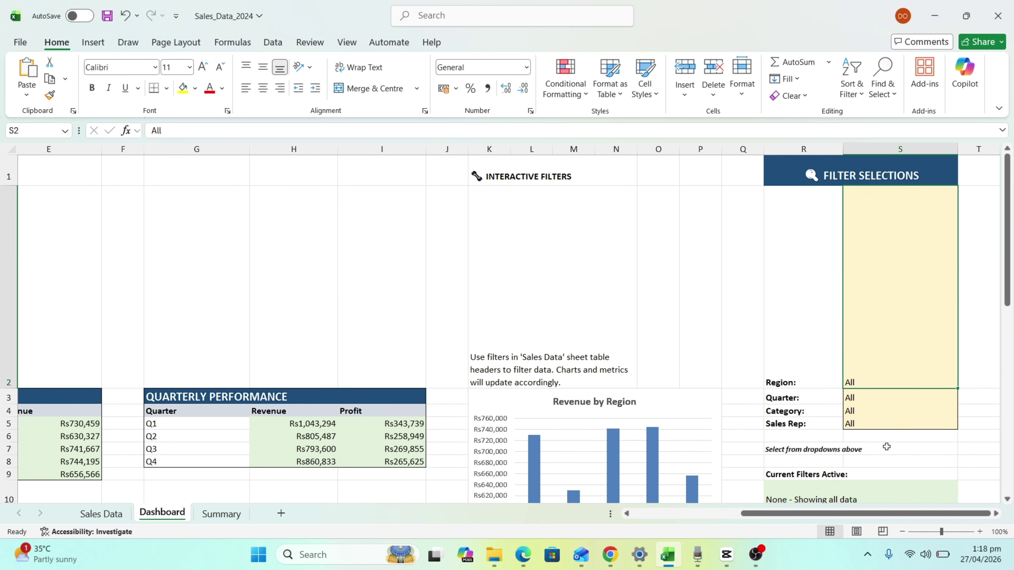
{"action": "scroll", "coordinate": [886, 446], "scroll_direction": "down", "scroll_amount": 5}
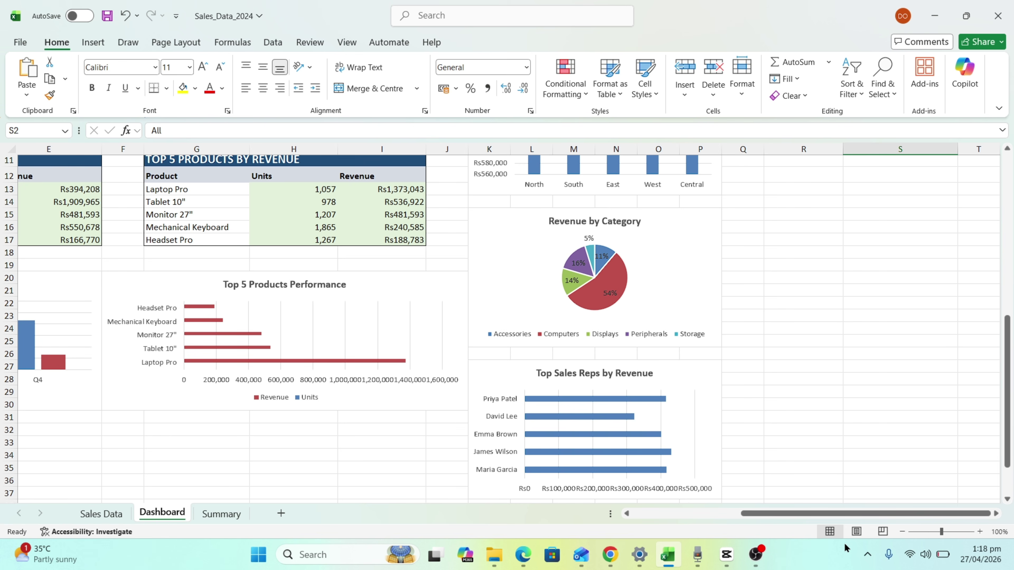
{"action": "left_click_drag", "start_coordinate": [839, 515], "coordinate": [699, 517]}
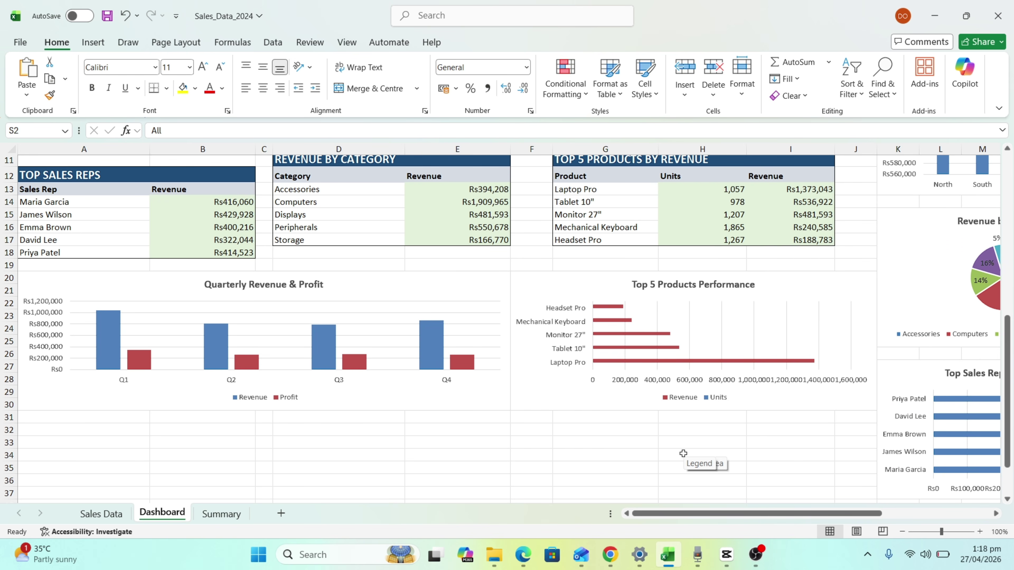
{"action": "scroll", "coordinate": [683, 454], "scroll_direction": "up", "scroll_amount": 2}
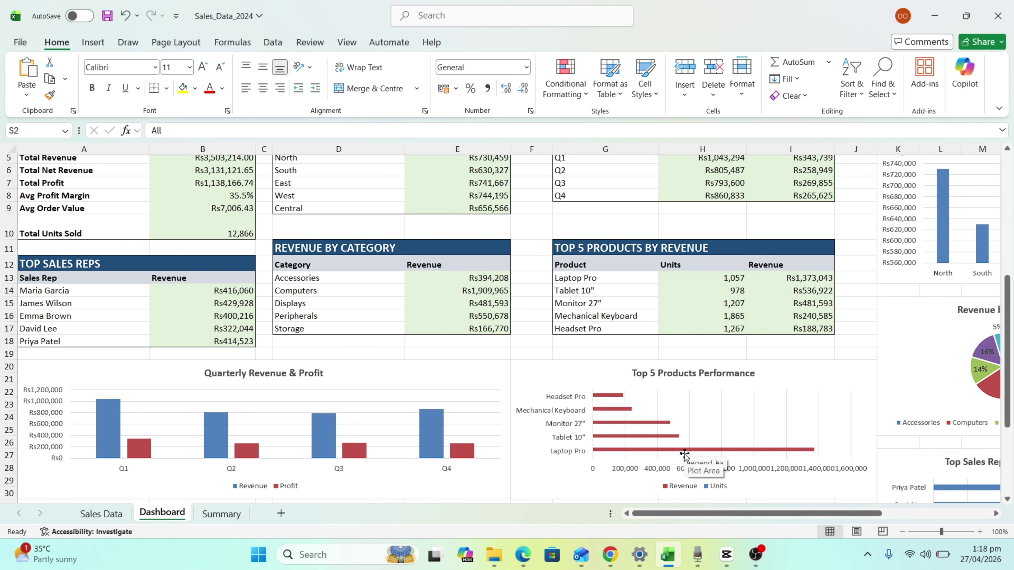
{"action": "scroll", "coordinate": [685, 455], "scroll_direction": "down", "scroll_amount": 2}
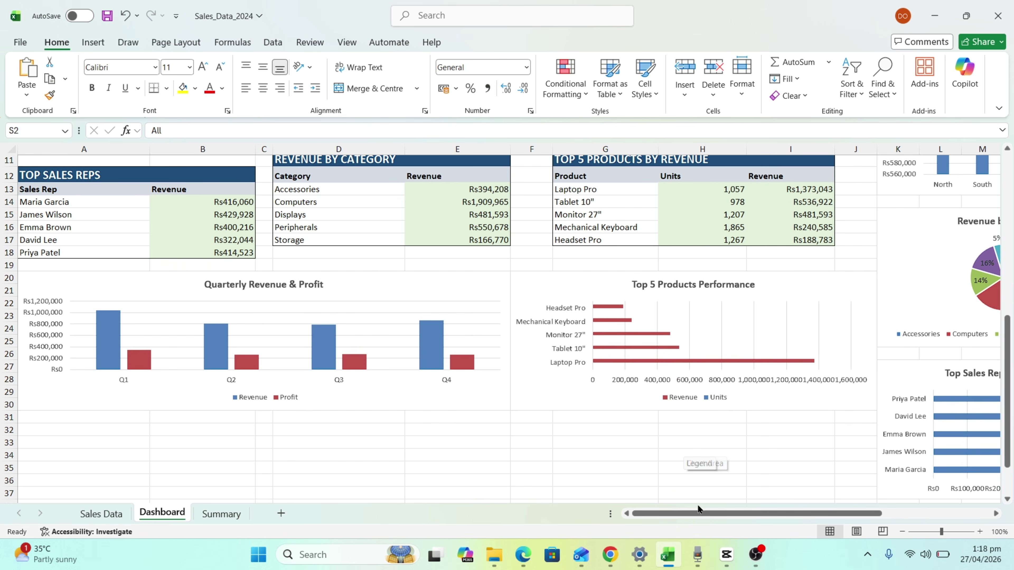
{"action": "left_click_drag", "start_coordinate": [700, 514], "coordinate": [760, 508]}
{"action": "scroll", "coordinate": [776, 454], "scroll_direction": "up", "scroll_amount": 3}
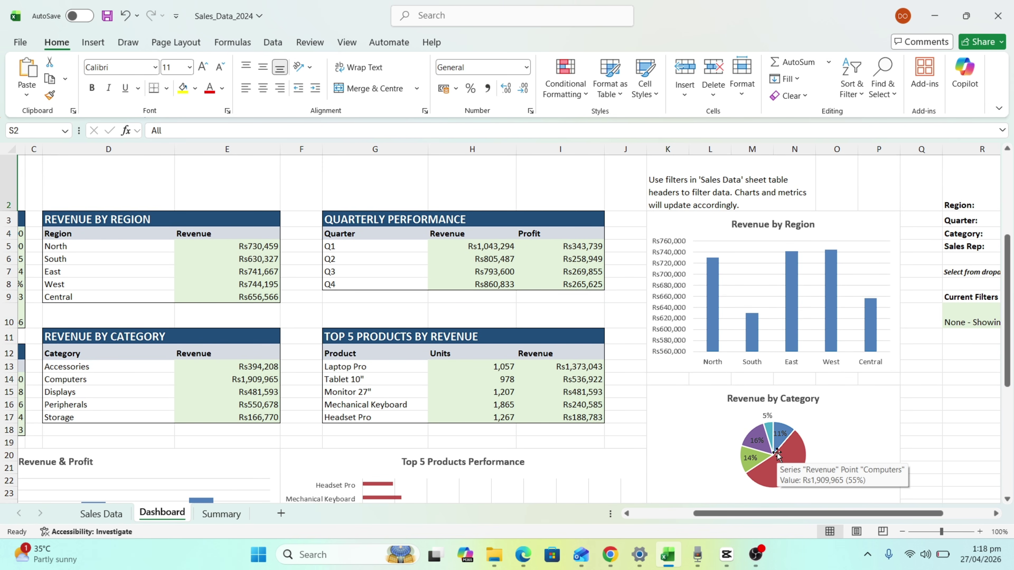
{"action": "scroll", "coordinate": [777, 455], "scroll_direction": "up", "scroll_amount": 1}
{"action": "left_click_drag", "start_coordinate": [770, 514], "coordinate": [526, 489]}
{"action": "scroll", "coordinate": [526, 457], "scroll_direction": "down", "scroll_amount": 2}
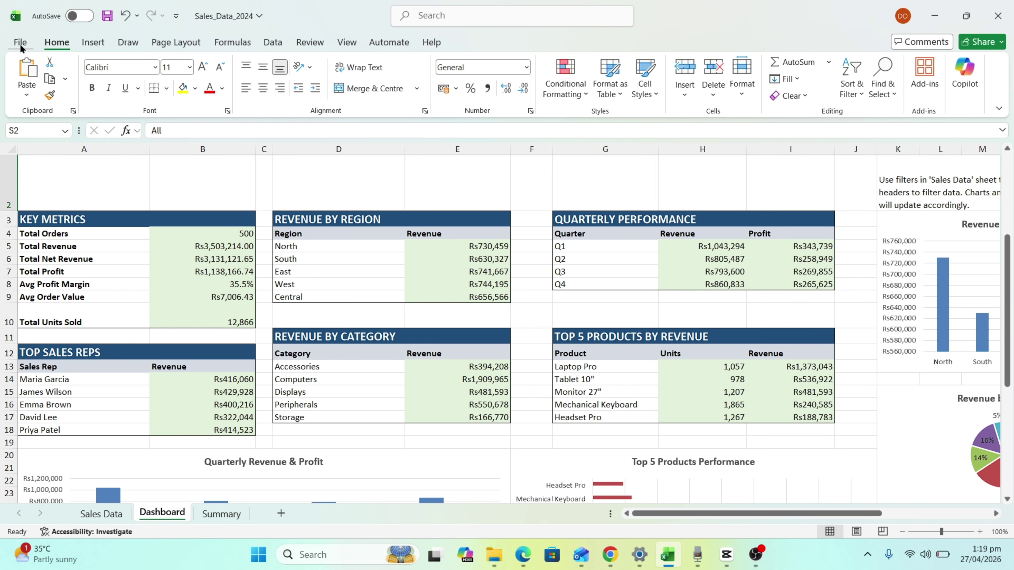
Review the workbook's sharing options for OneDrive upload or attaching a copy, and close the Share dialog
{"action": "left_click", "coordinate": [20, 43]}
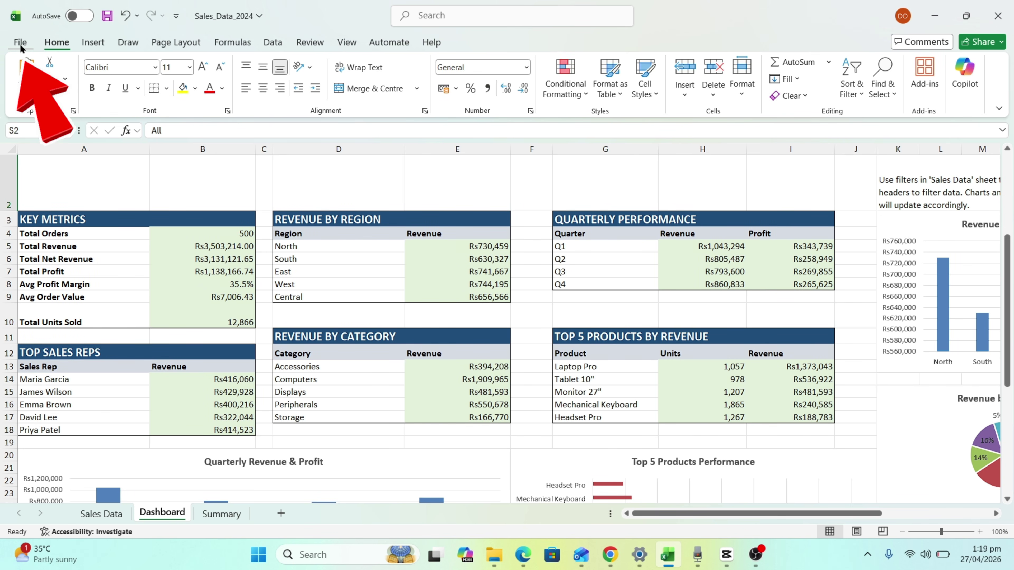
{"action": "left_click", "coordinate": [20, 43]}
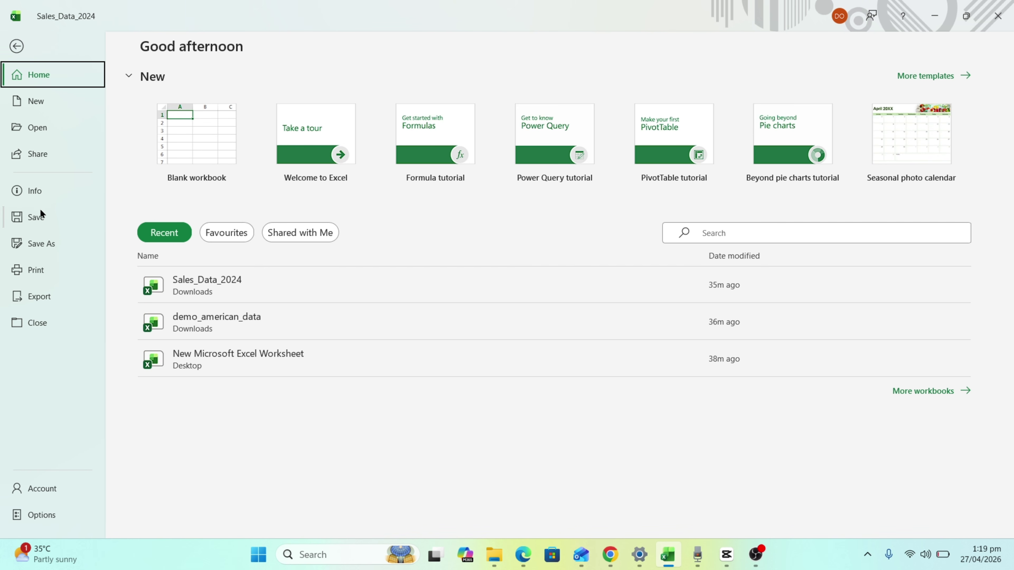
{"action": "left_click", "coordinate": [42, 154]}
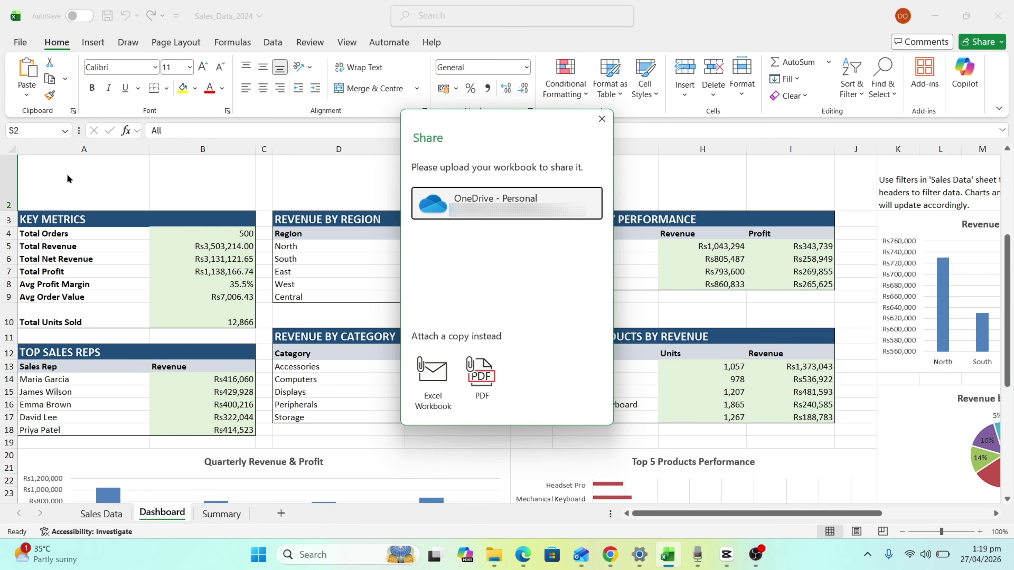
{"action": "left_click", "coordinate": [429, 387]}
{"action": "left_click", "coordinate": [601, 118]}
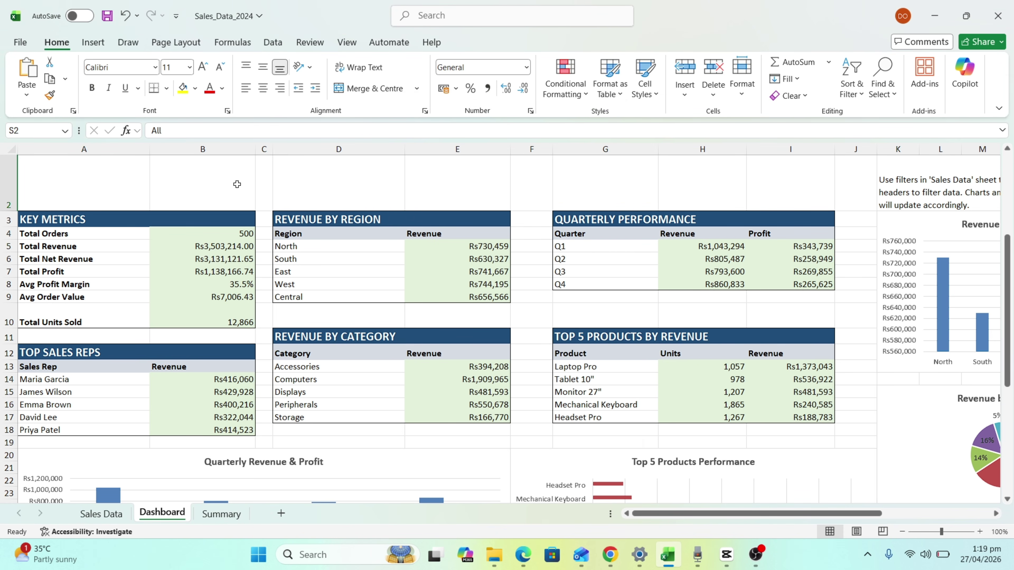
Open the workbook's export options and choose to create a PDF/XPS document of the dashboard
{"action": "left_click", "coordinate": [14, 45]}
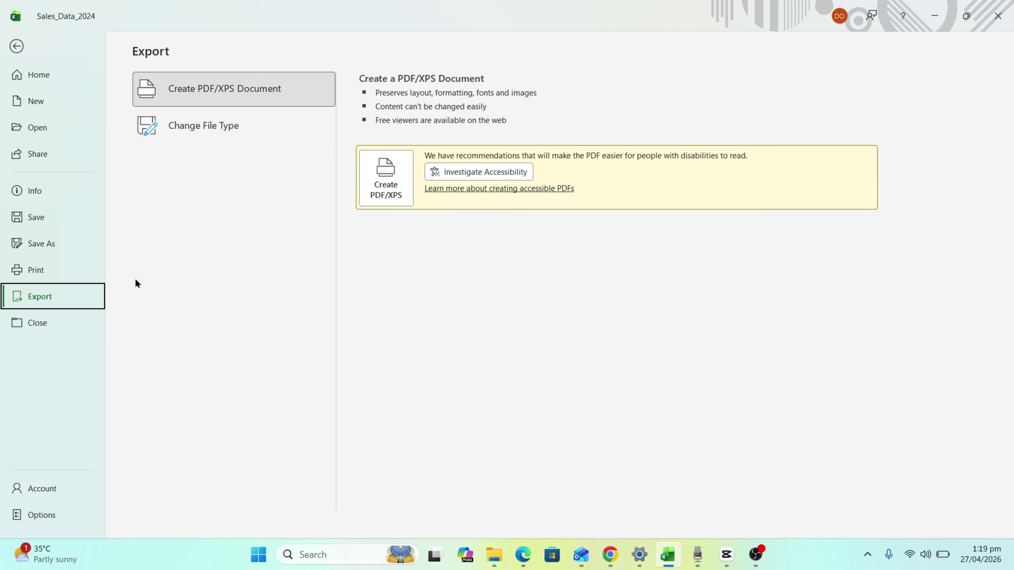
{"action": "left_click", "coordinate": [208, 98]}
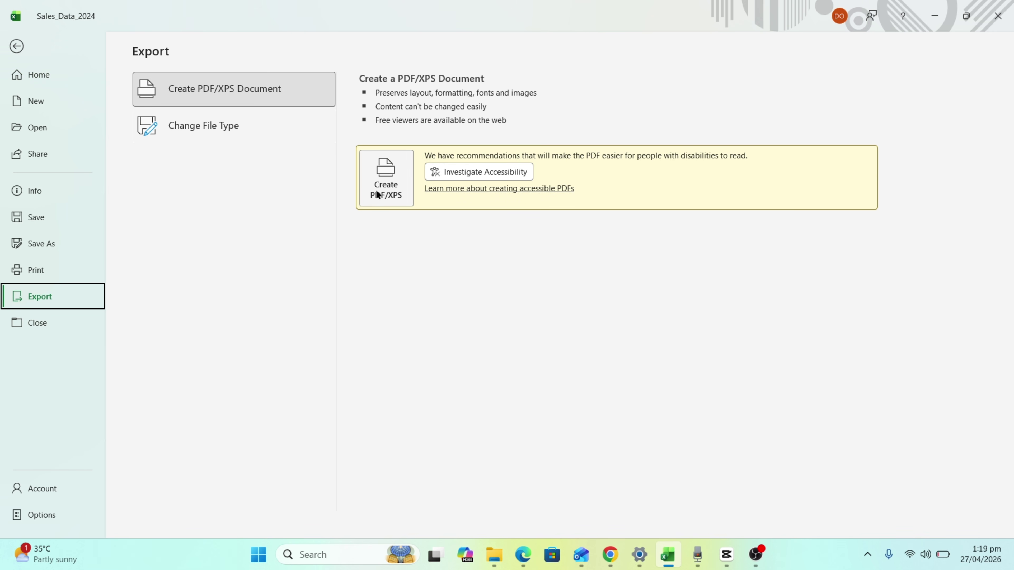
{"action": "left_click", "coordinate": [382, 197]}
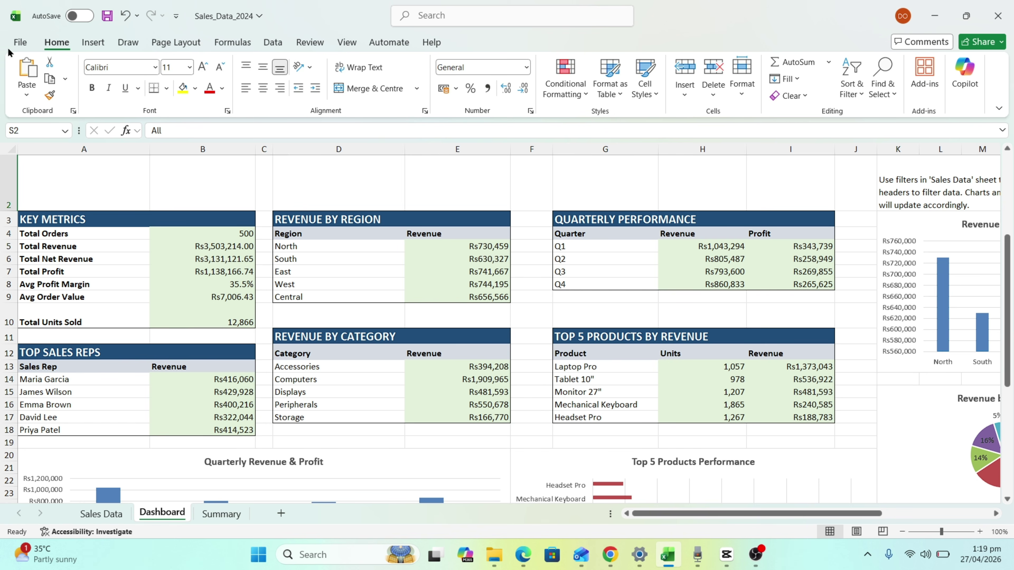
{"action": "left_click", "coordinate": [12, 49]}
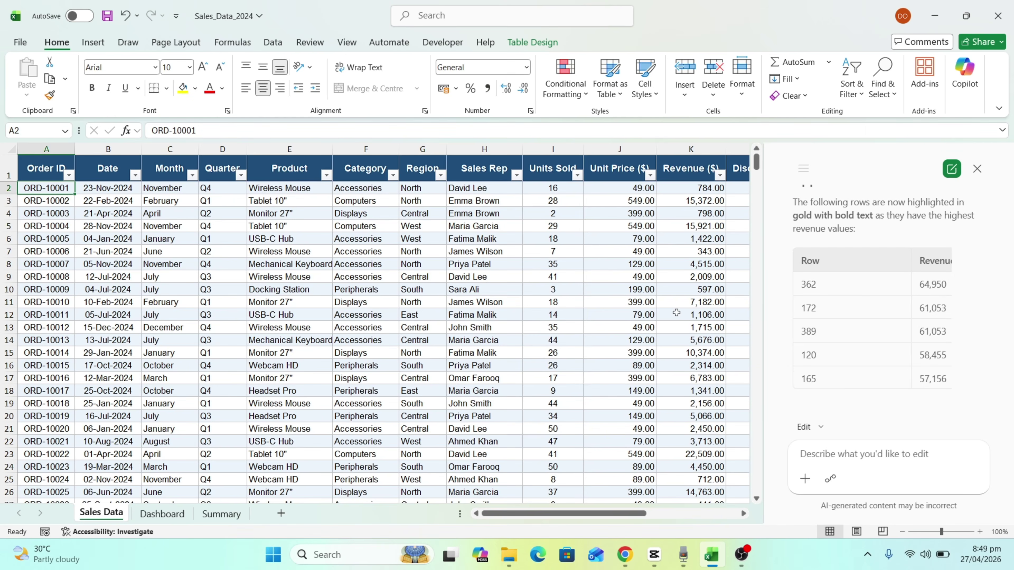
Examine the Sales Data rows that Copilot highlighted in gold with bold text for the highest revenue values
{"action": "scroll", "coordinate": [668, 303], "scroll_direction": "down", "scroll_amount": 20}
{"action": "scroll", "coordinate": [668, 303], "scroll_direction": "down", "scroll_amount": 9}
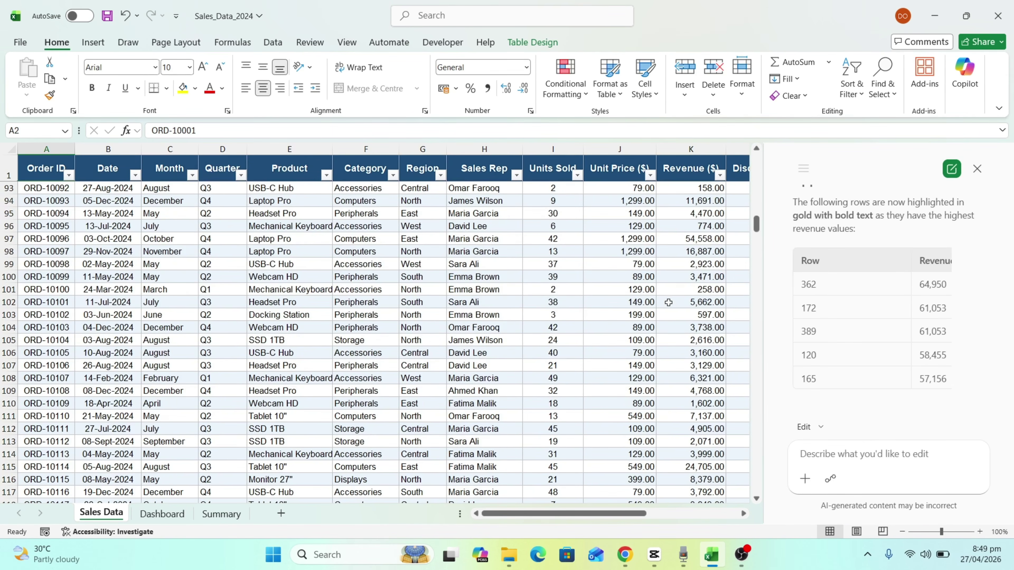
{"action": "scroll", "coordinate": [669, 302], "scroll_direction": "down", "scroll_amount": 20}
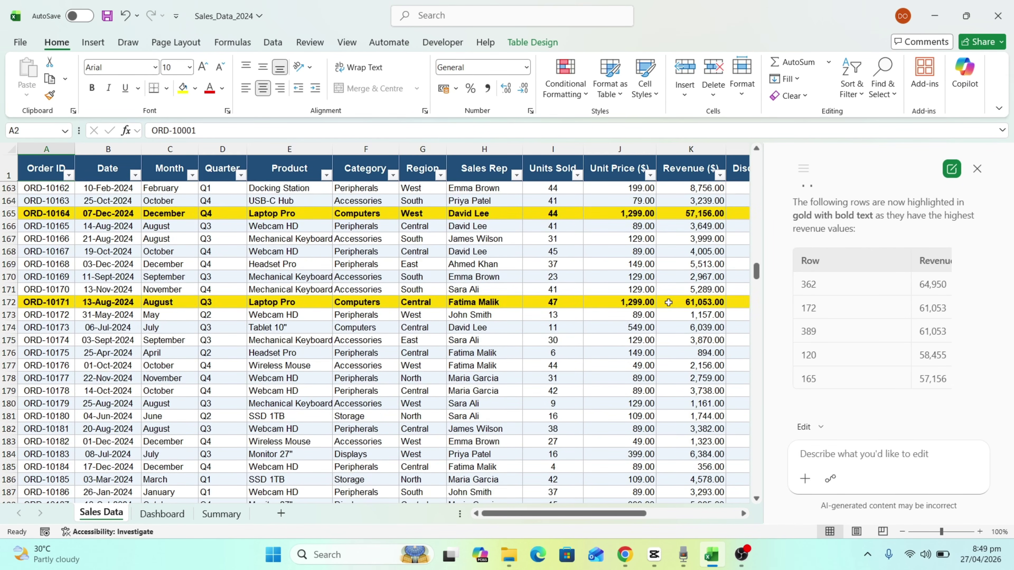
{"action": "scroll", "coordinate": [668, 303], "scroll_direction": "down", "scroll_amount": 10}
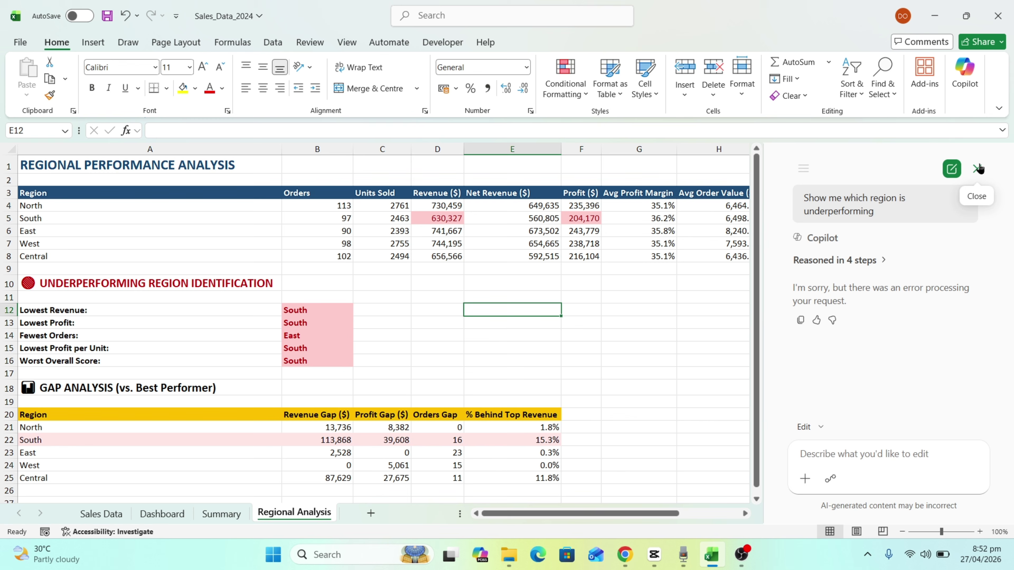
Close the Copilot pane and examine the regional performance, underperforming region and gap analysis tables on the Regional Analysis sheet
{"action": "left_click", "coordinate": [977, 168]}
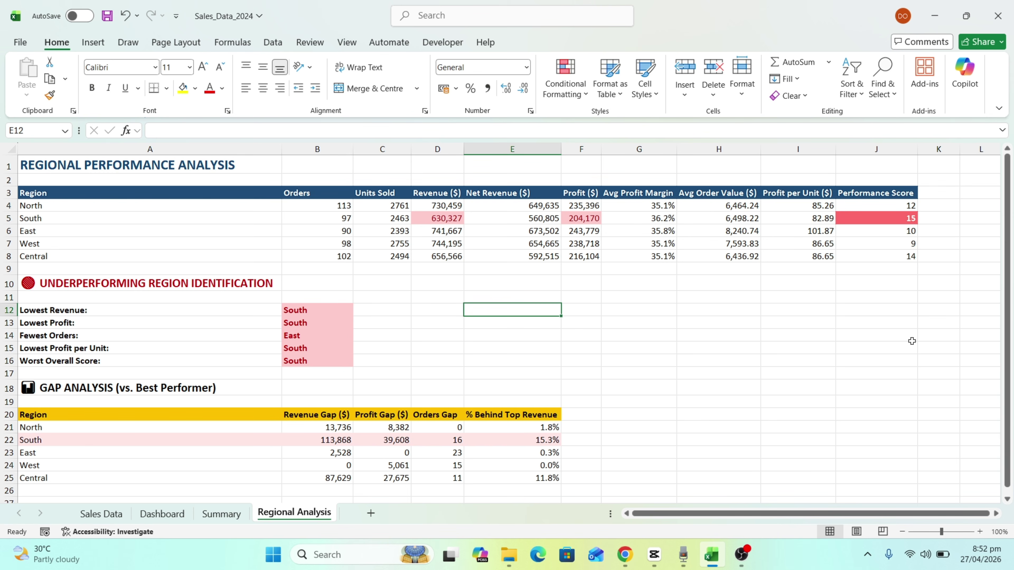
{"action": "scroll", "coordinate": [894, 352], "scroll_direction": "down", "scroll_amount": 4}
{"action": "scroll", "coordinate": [894, 355], "scroll_direction": "up", "scroll_amount": 4}
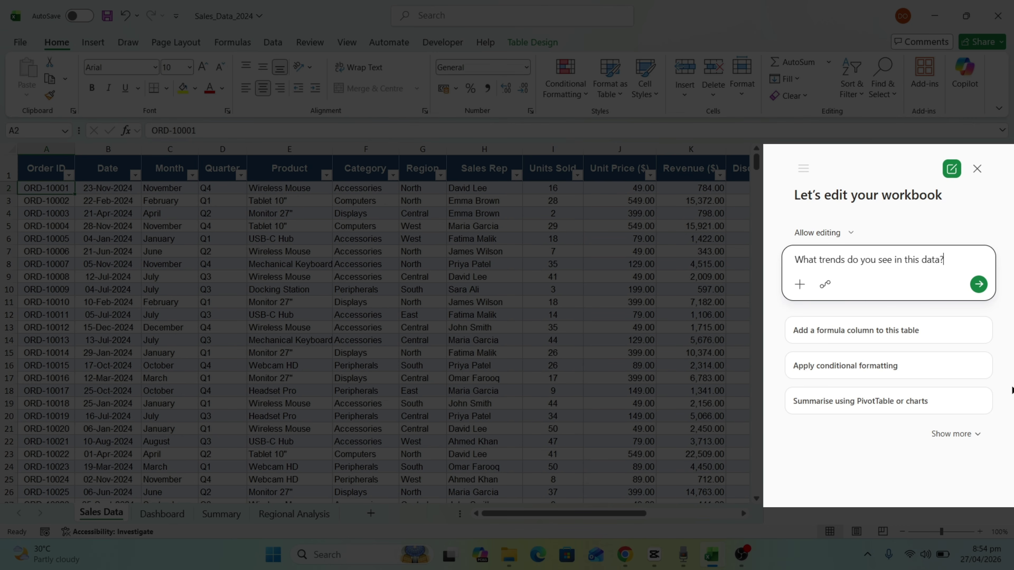
Ask Copilot "What trends do you see in this data?" and read its reply through to the recommendations
{"action": "key", "text": "Return"}
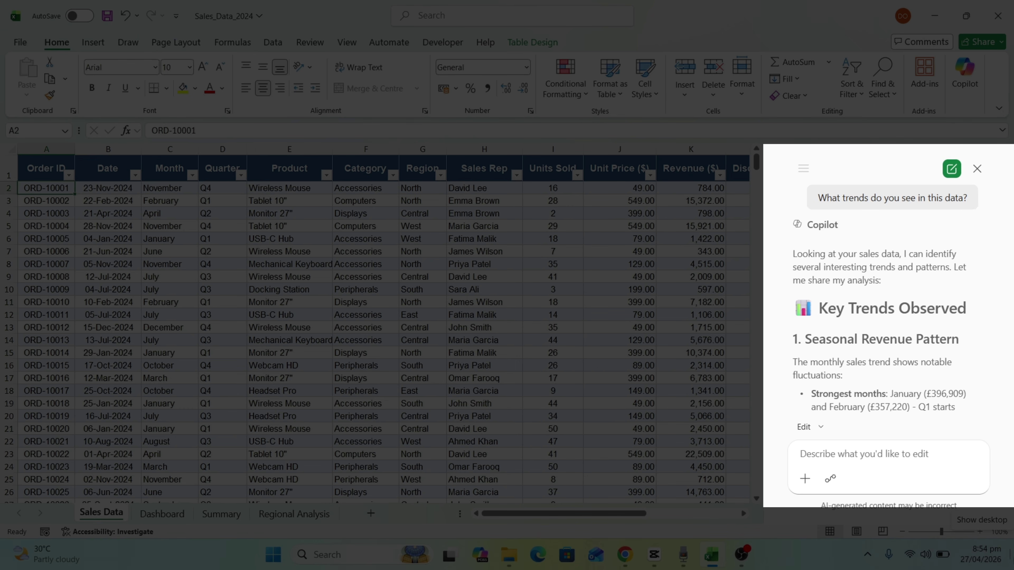
{"action": "scroll", "coordinate": [916, 381], "scroll_direction": "down", "scroll_amount": 5}
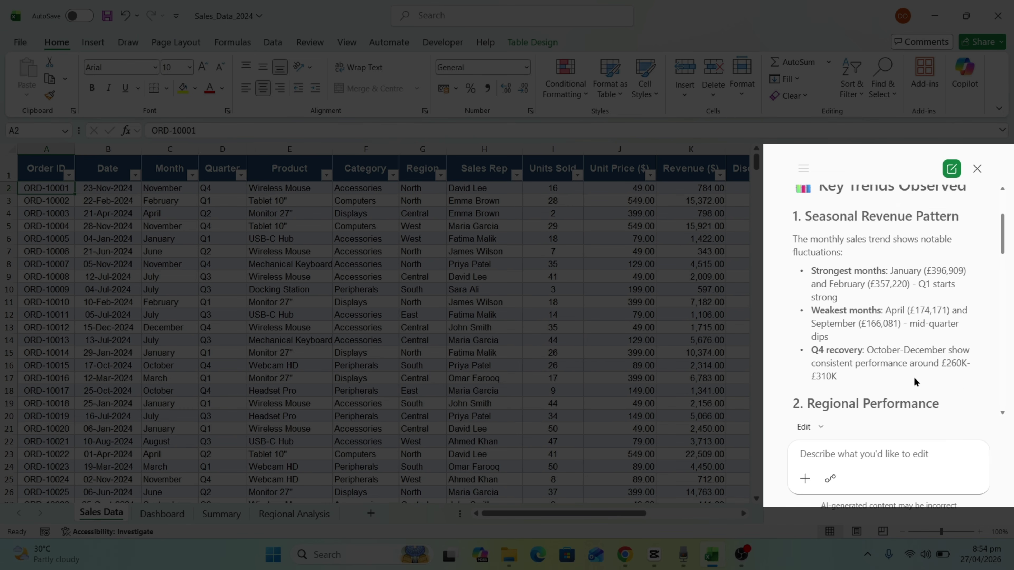
{"action": "scroll", "coordinate": [914, 378], "scroll_direction": "down", "scroll_amount": 15}
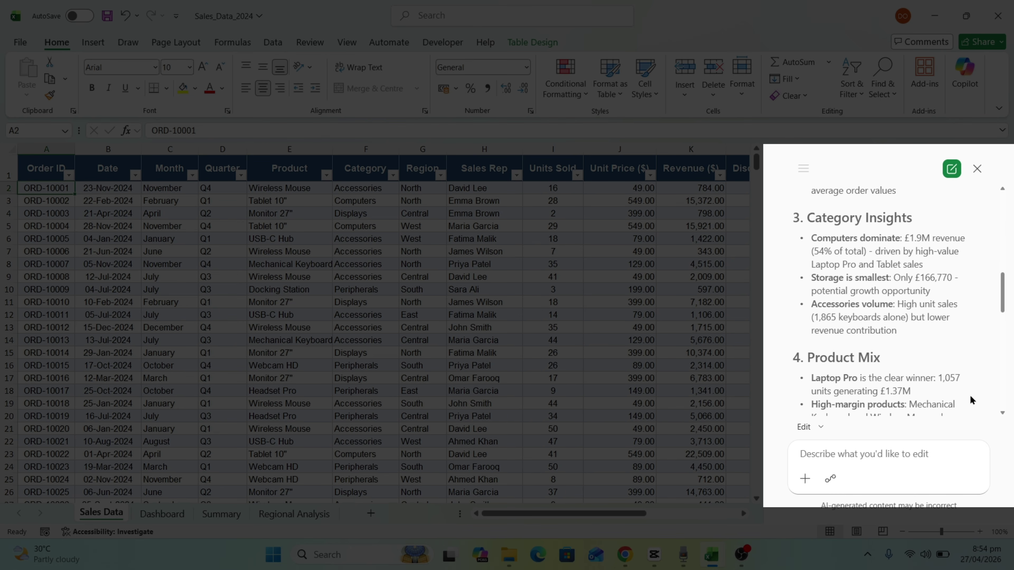
{"action": "scroll", "coordinate": [971, 399], "scroll_direction": "down", "scroll_amount": 6}
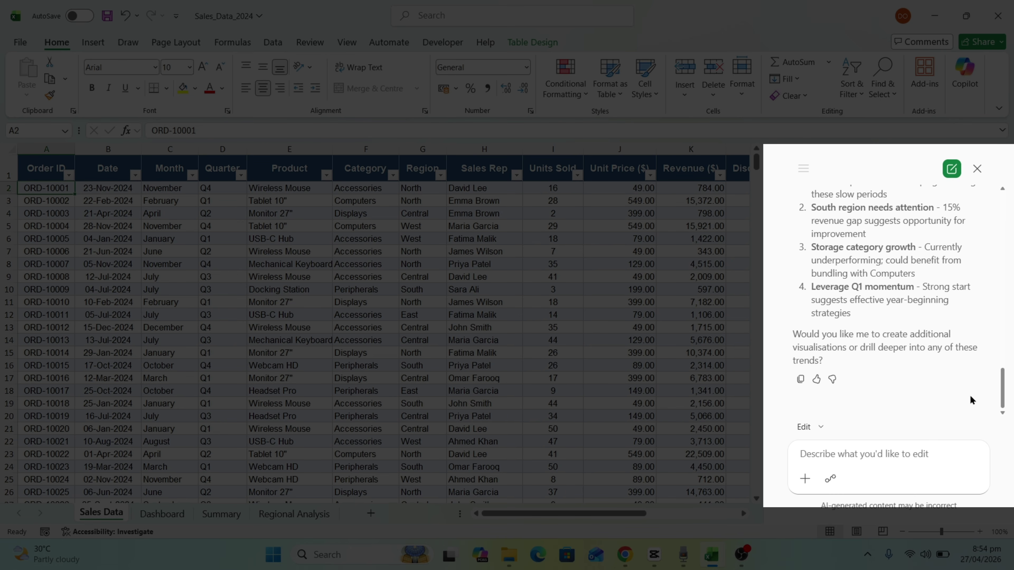